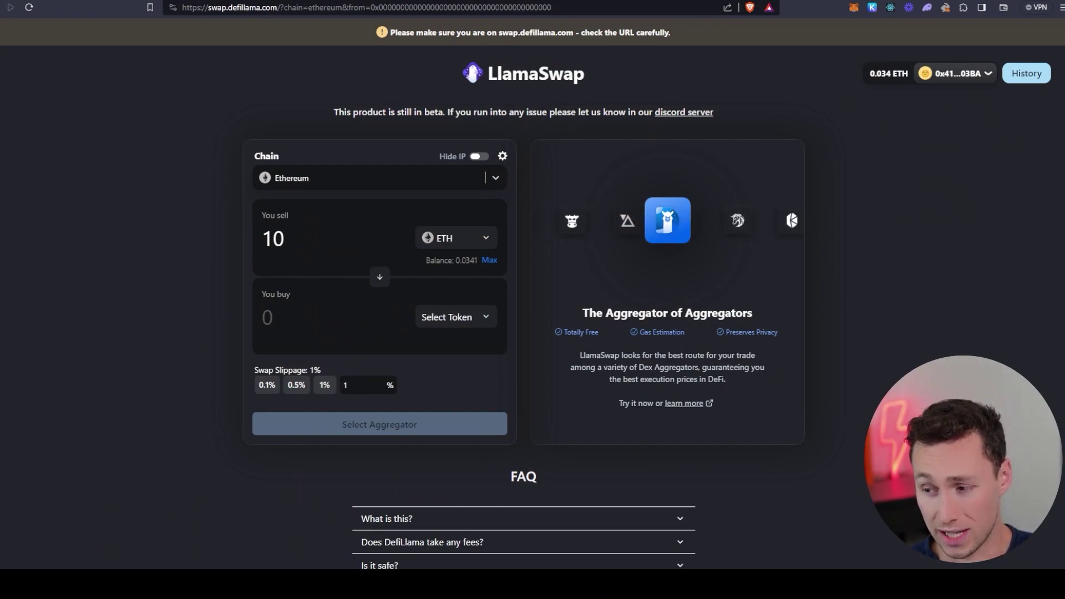
- Look over the Aggregators heading, chain list and swap settings without changing anything
drag(606, 313, 752, 312)
click(696, 310)
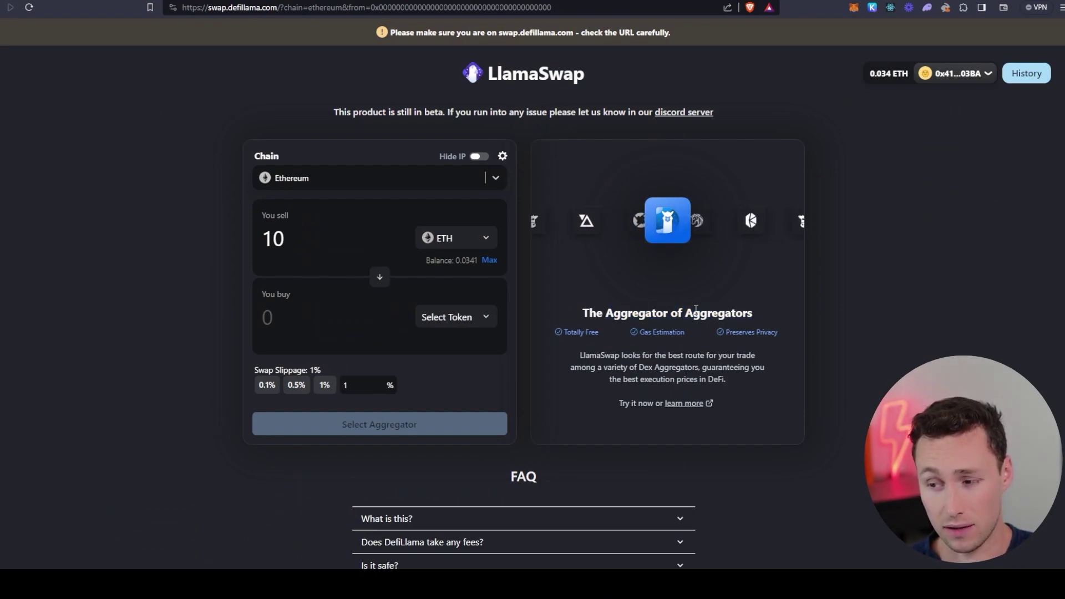
click(495, 178)
click(496, 178)
click(501, 158)
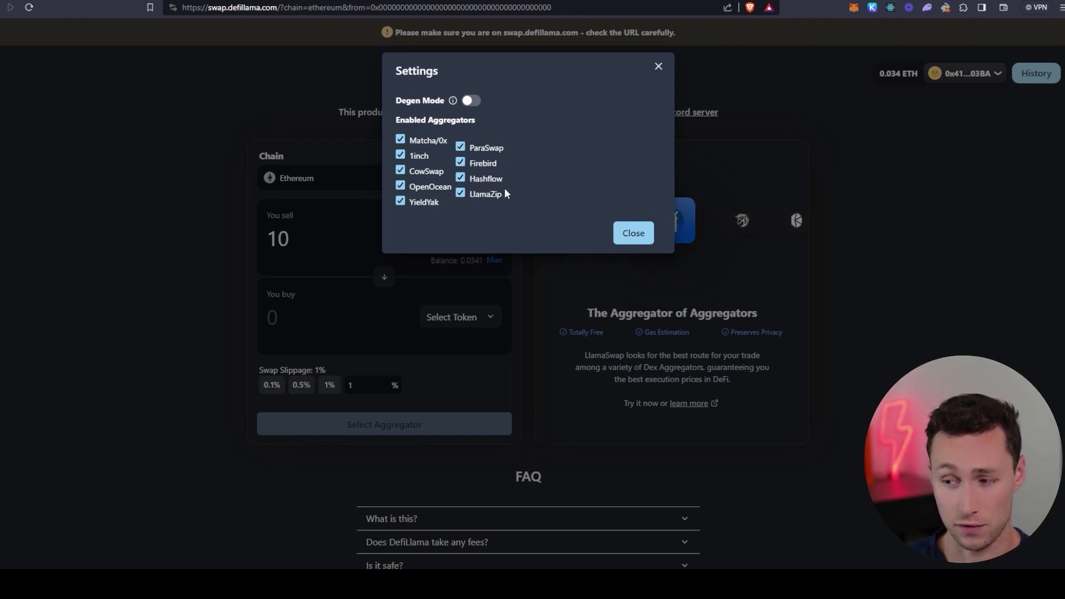
click(632, 232)
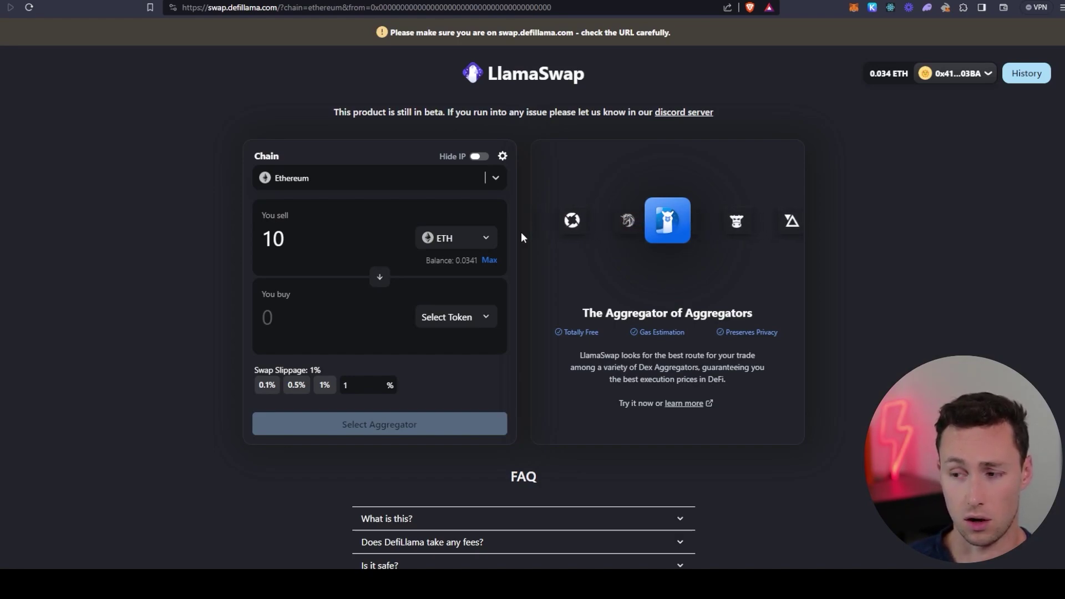
- Browse the supported chains list and keep Ethereum as the chain
click(494, 179)
scroll(438, 275, down, 5)
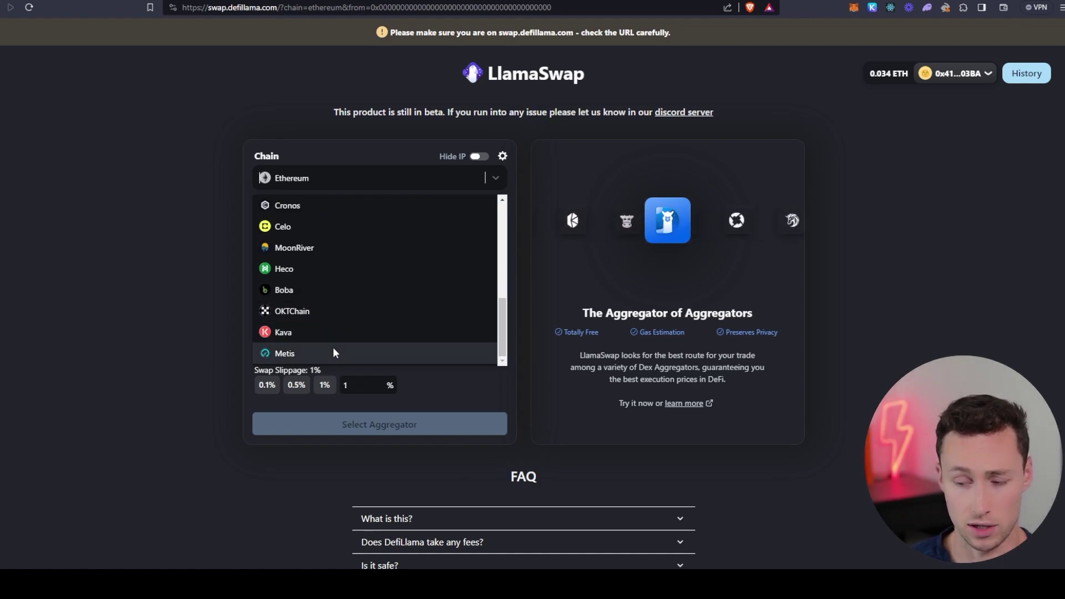
scroll(334, 355, up, 5)
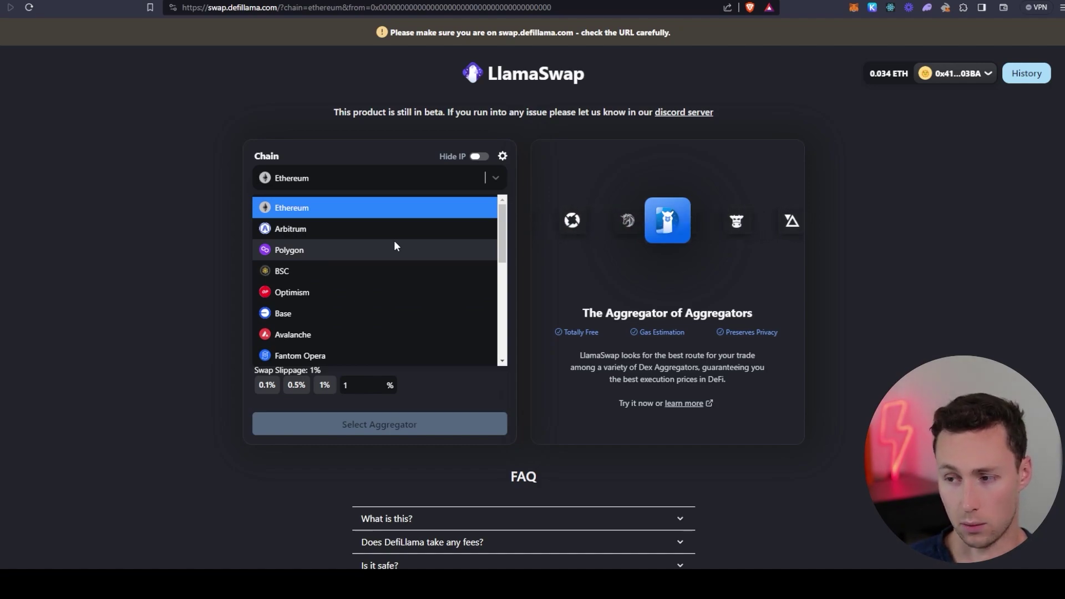
click(492, 177)
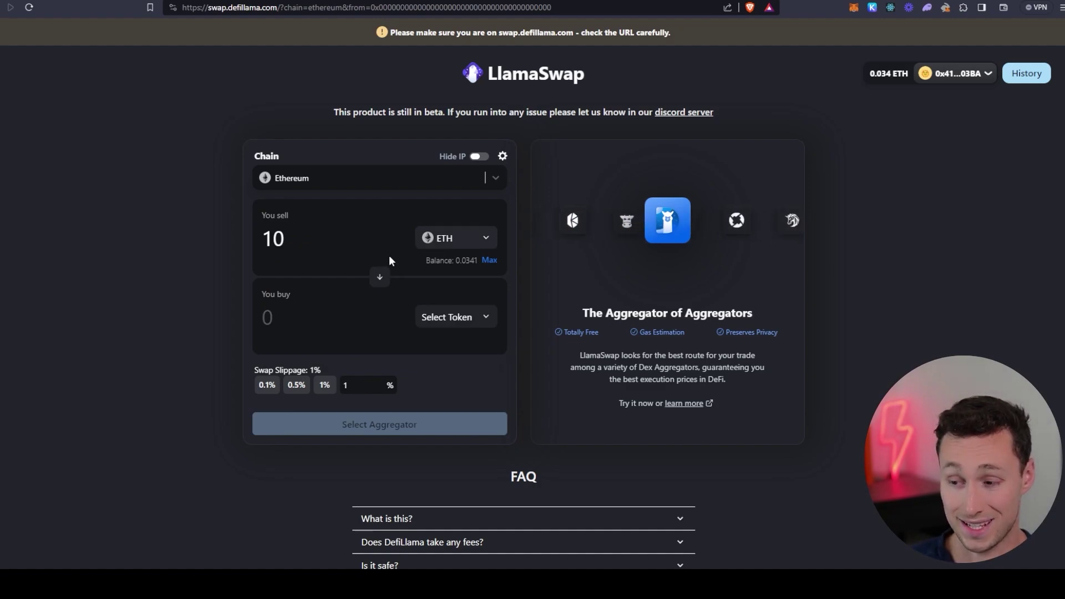
- Sell 0.01 ETH and choose USD Coin (USDC) as the token to buy
double_click(283, 239)
text(0.01)
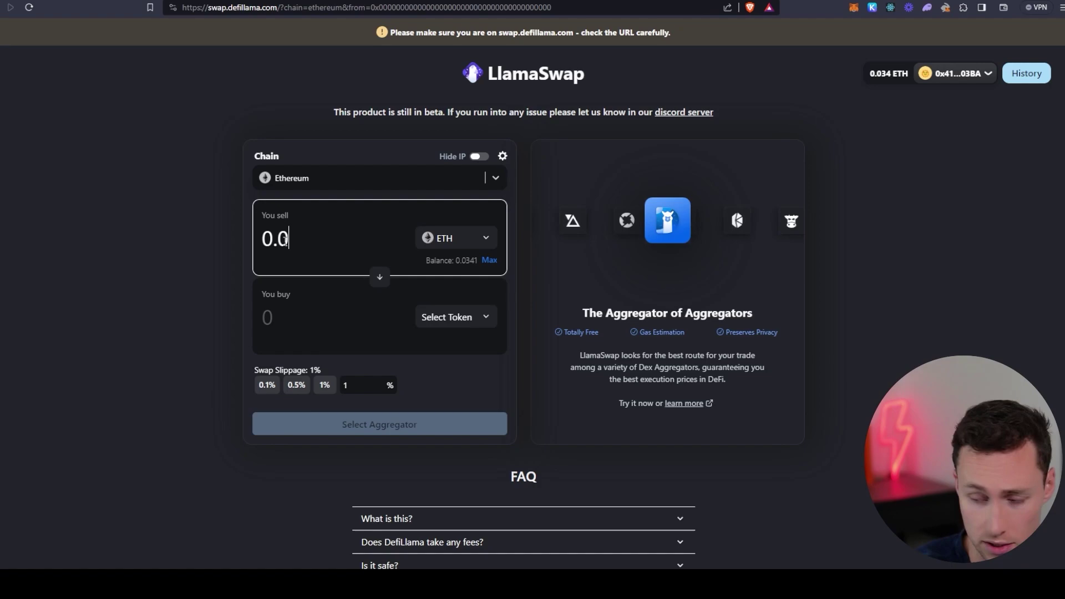
click(477, 317)
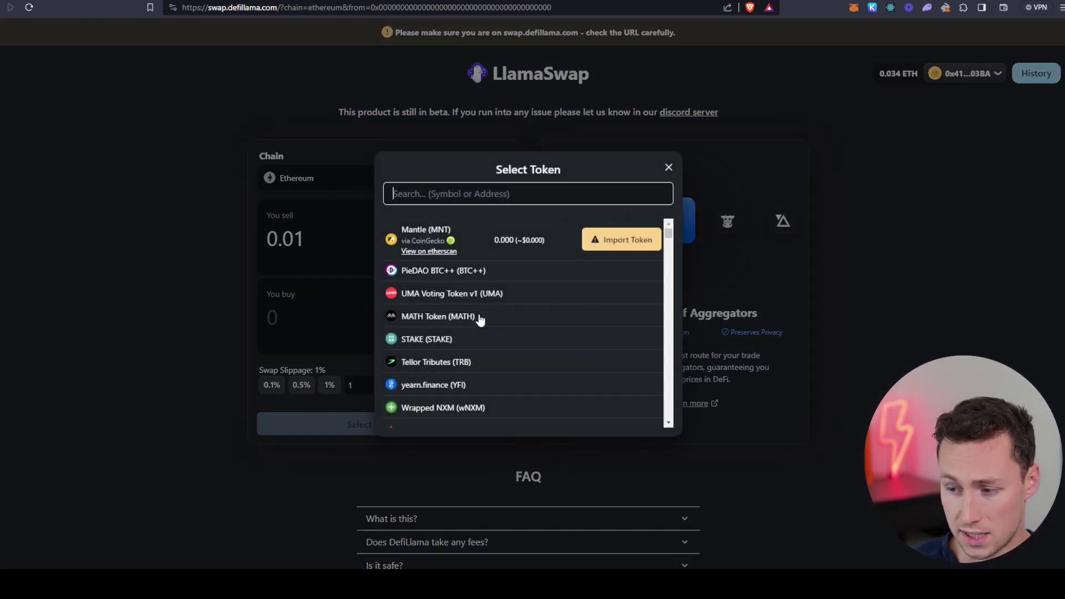
click(457, 196)
text(usdc)
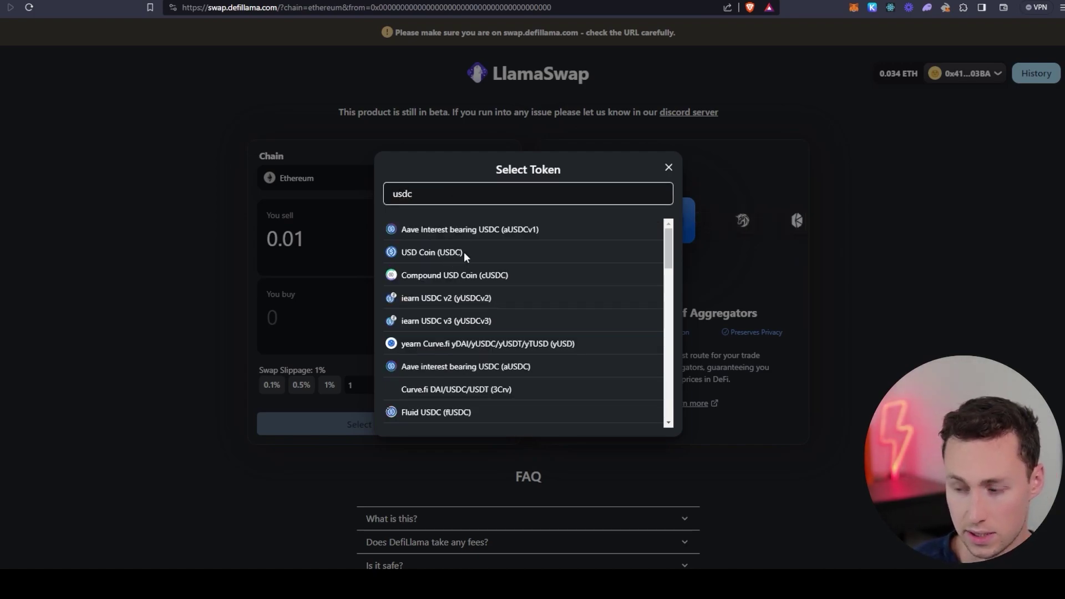
click(463, 253)
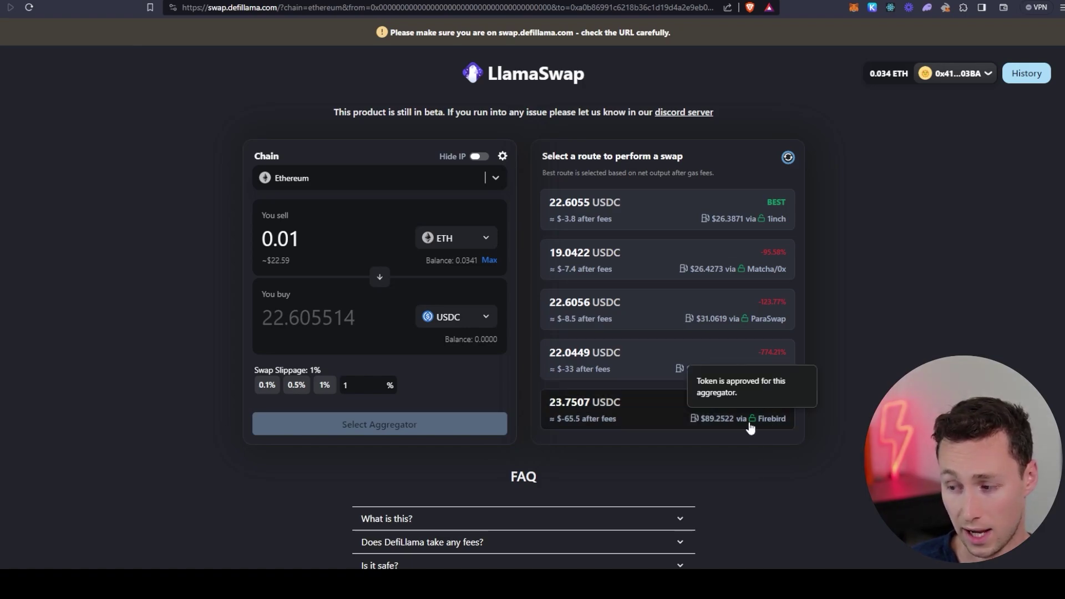
- Select the Firebird route from the quoted USDC routes
click(731, 430)
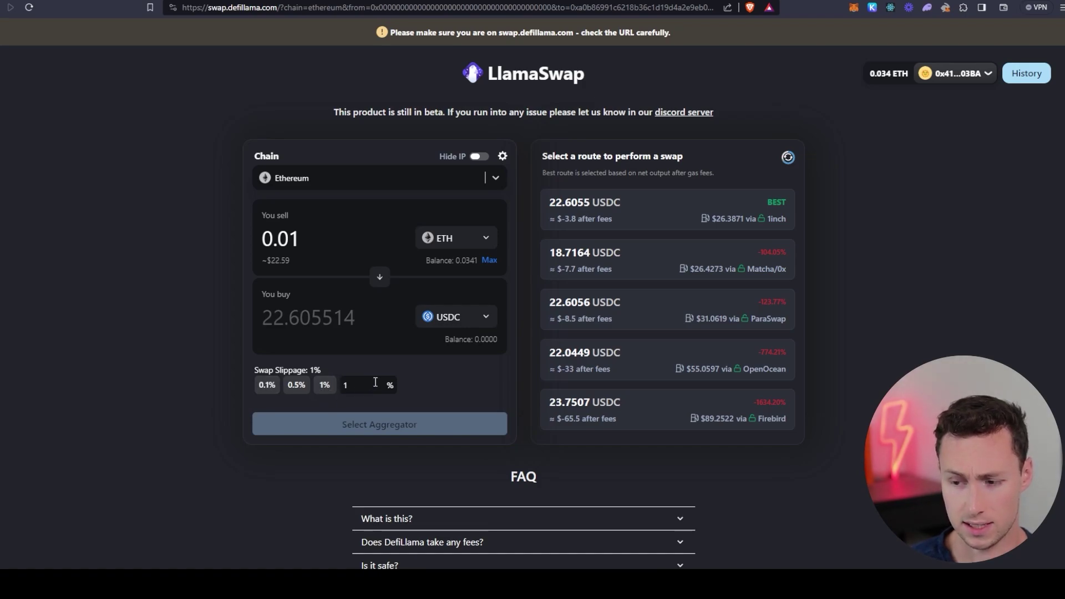
- Switch on Hide IP so quotes are fetched through the DefiLlama server
click(502, 156)
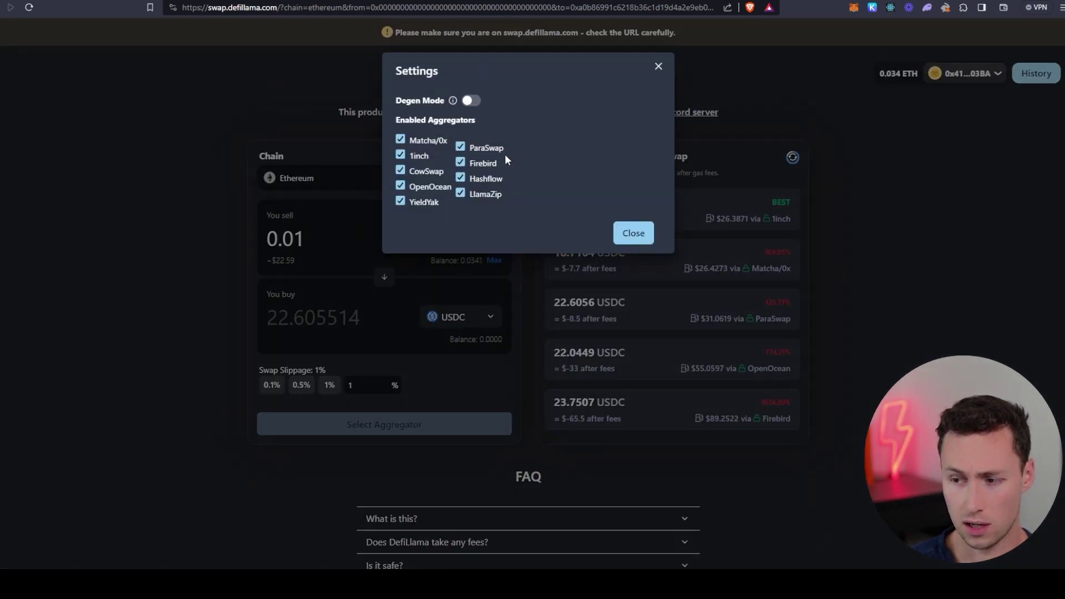
click(471, 101)
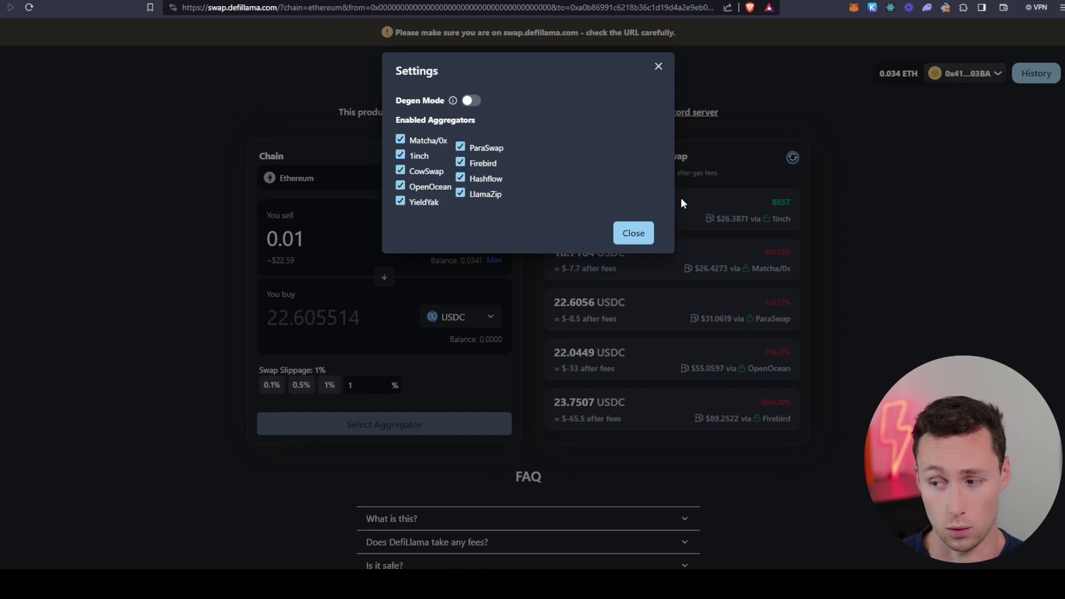
click(634, 233)
scroll(290, 234, down, 1)
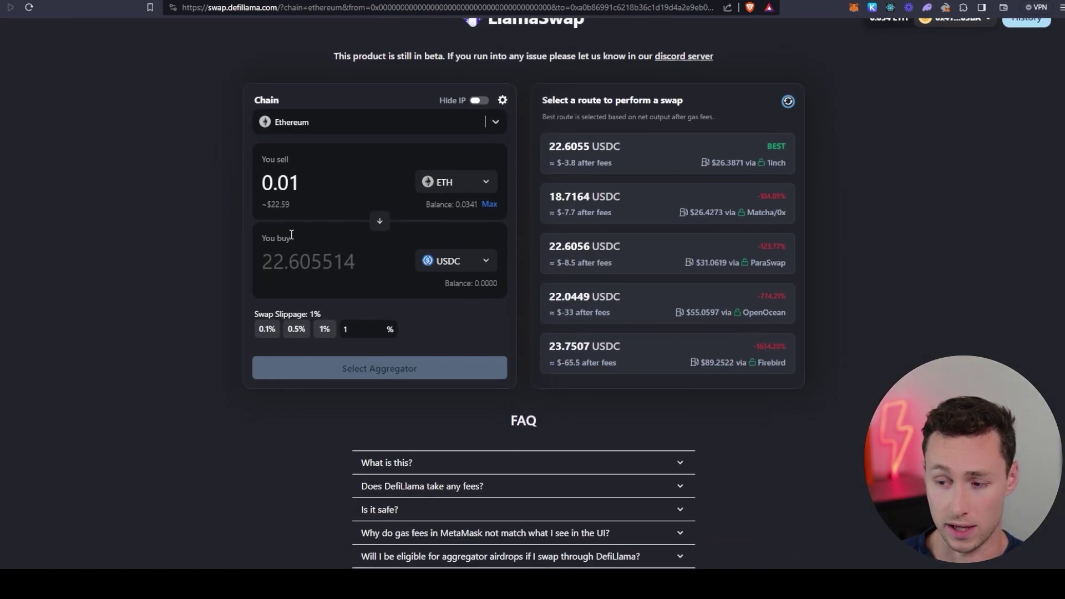
mouse_move(481, 105)
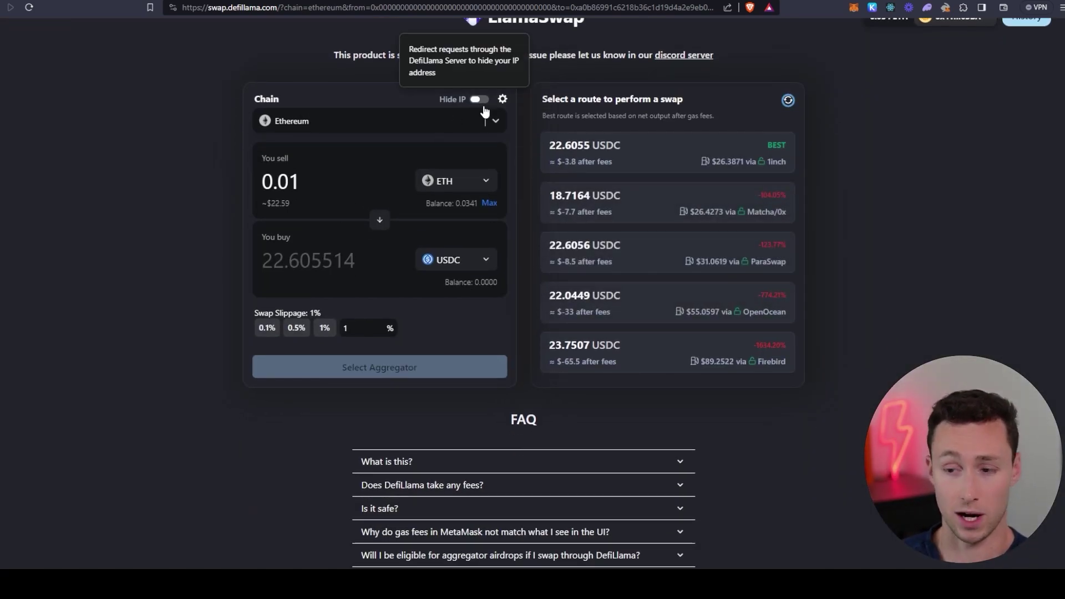
click(486, 106)
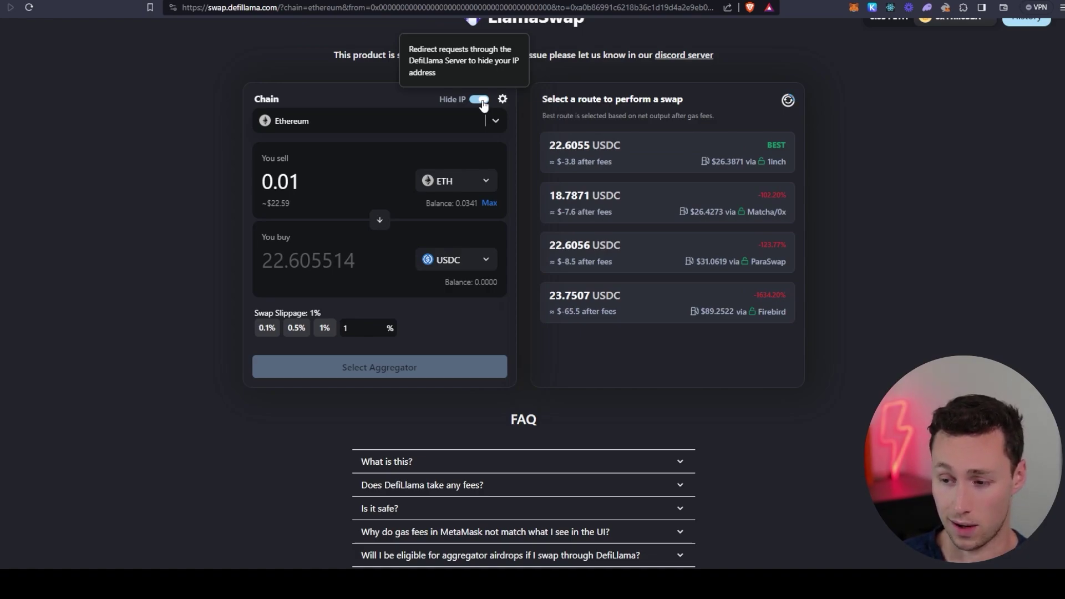
- Expand the 'Does DefiLlama take any fees?' FAQ and read its answer
scroll(291, 360, down, 1)
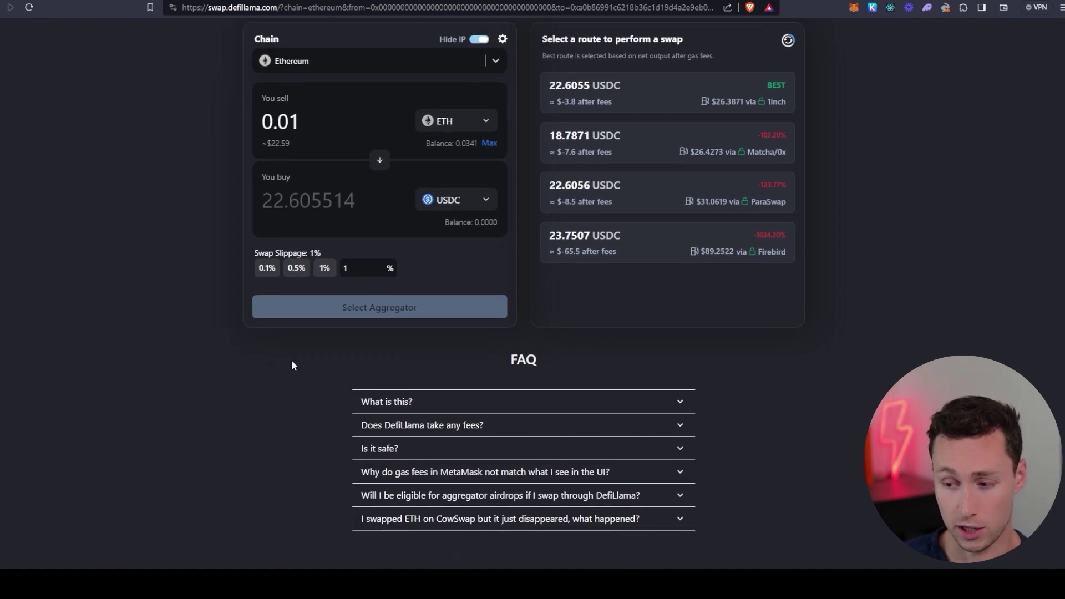
click(566, 435)
scroll(595, 431, down, 2)
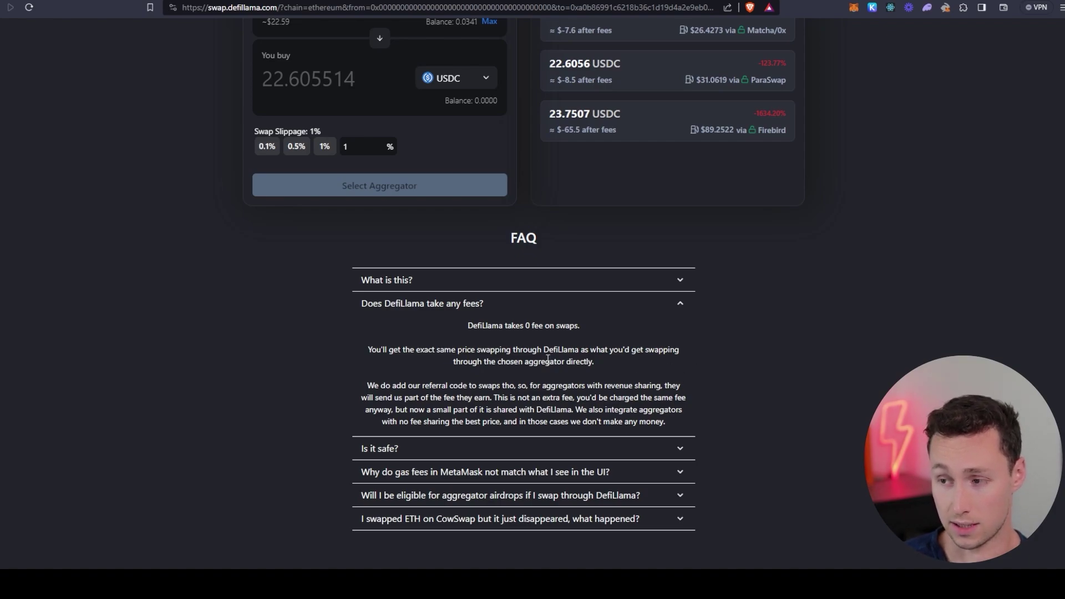
scroll(547, 359, up, 3)
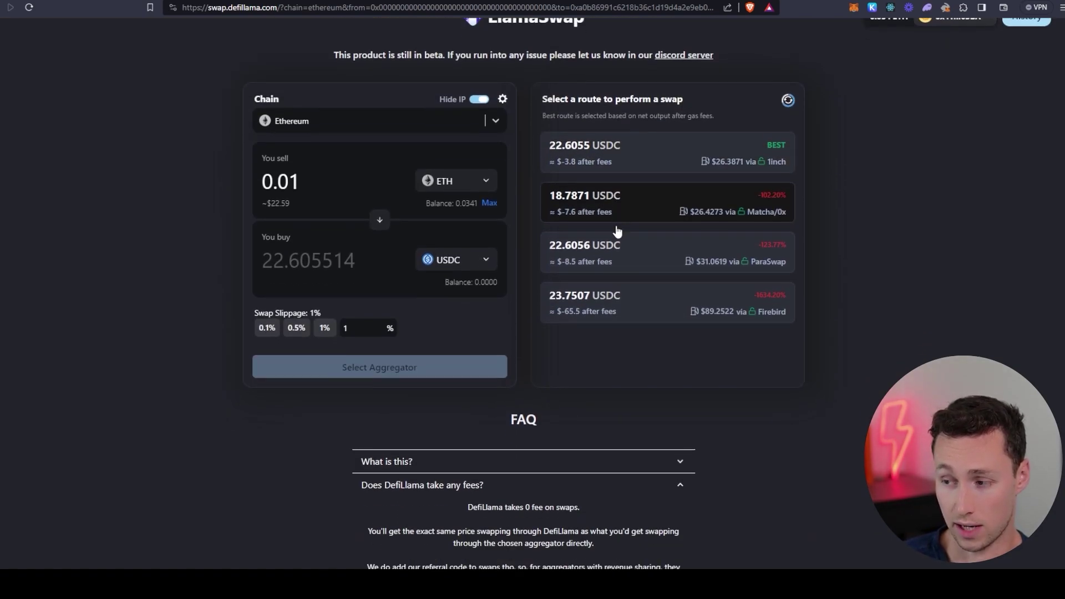
scroll(596, 288, down, 3)
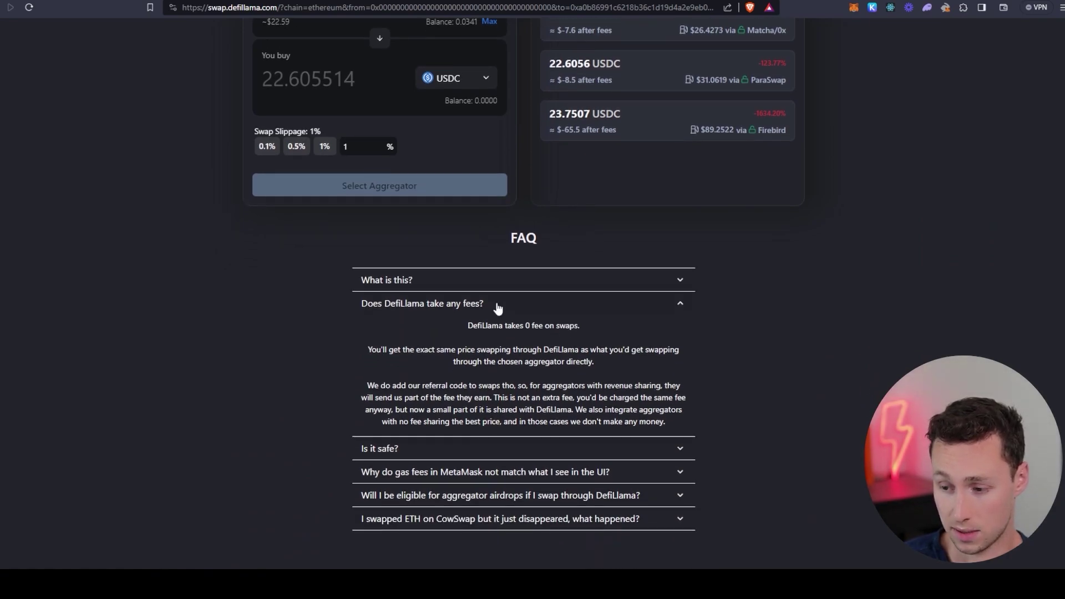
- Collapse the fees answer and expand the aggregator airdrop eligibility FAQ
click(498, 308)
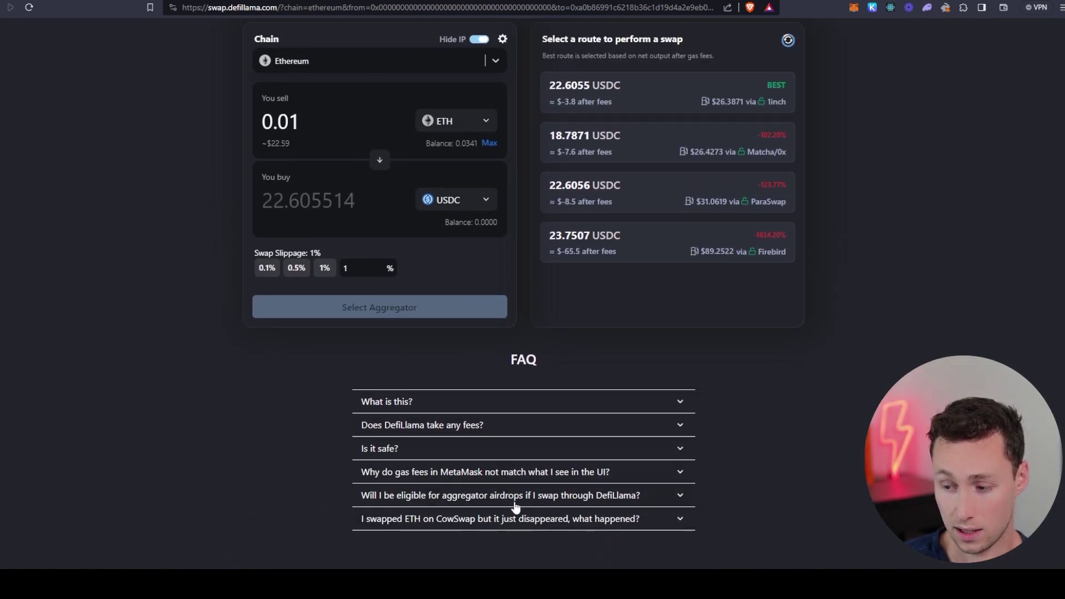
click(502, 496)
scroll(298, 468, down, 2)
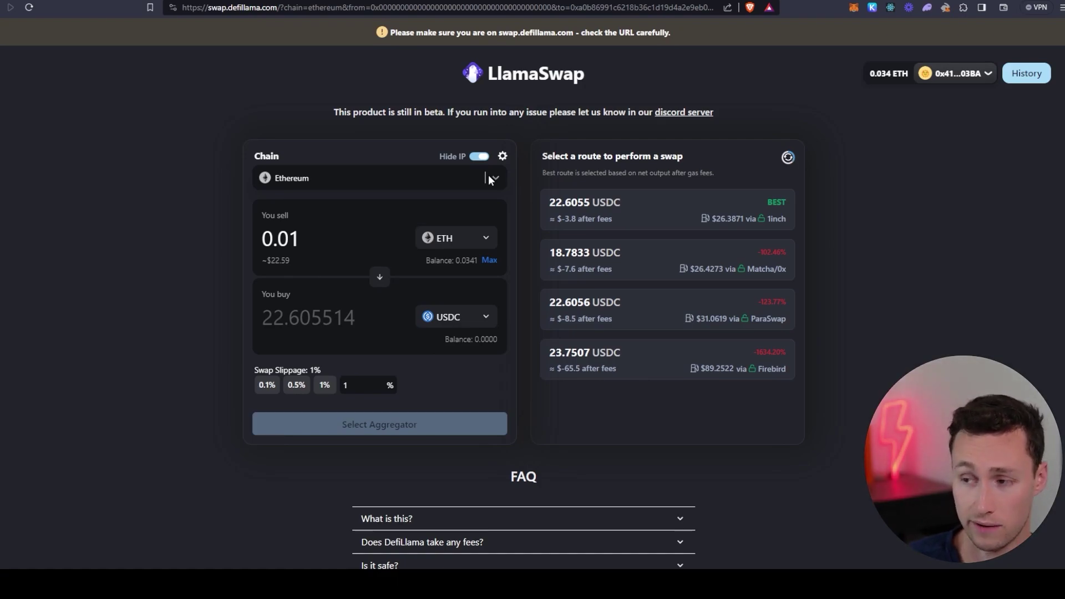
click(489, 179)
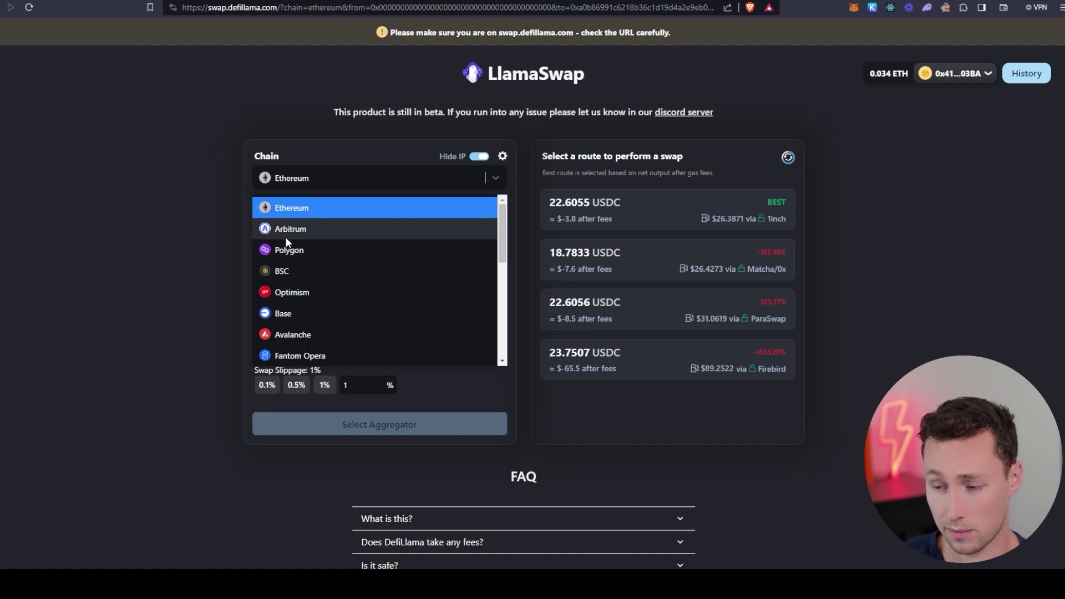
click(215, 226)
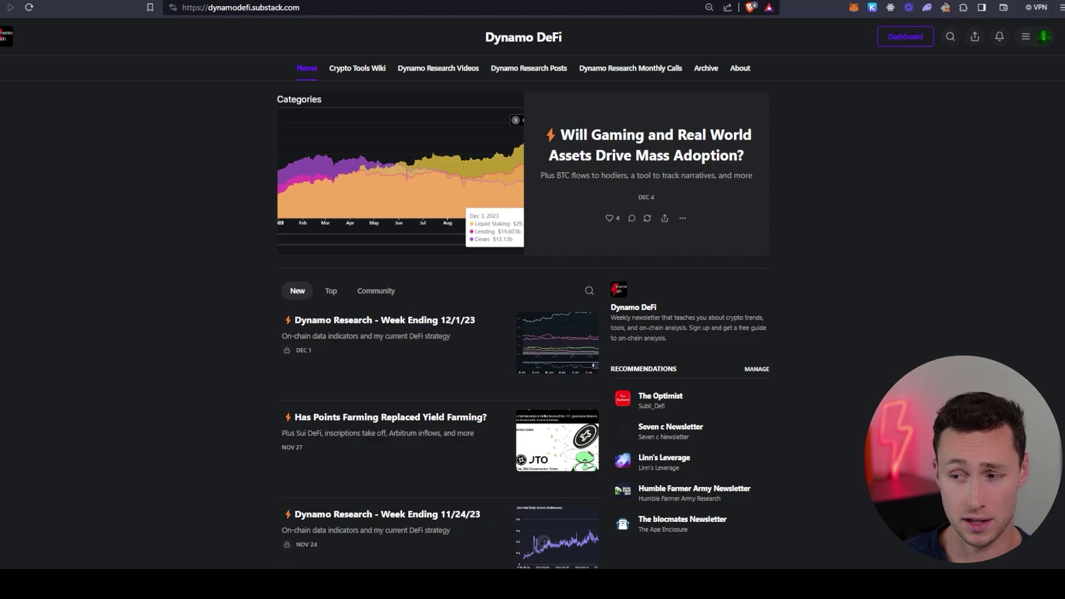
- Read 'Will Gaming and Real World Assets Drive Mass Adoption?' and return to the Dynamo DeFi homepage
drag(208, 8, 307, 12)
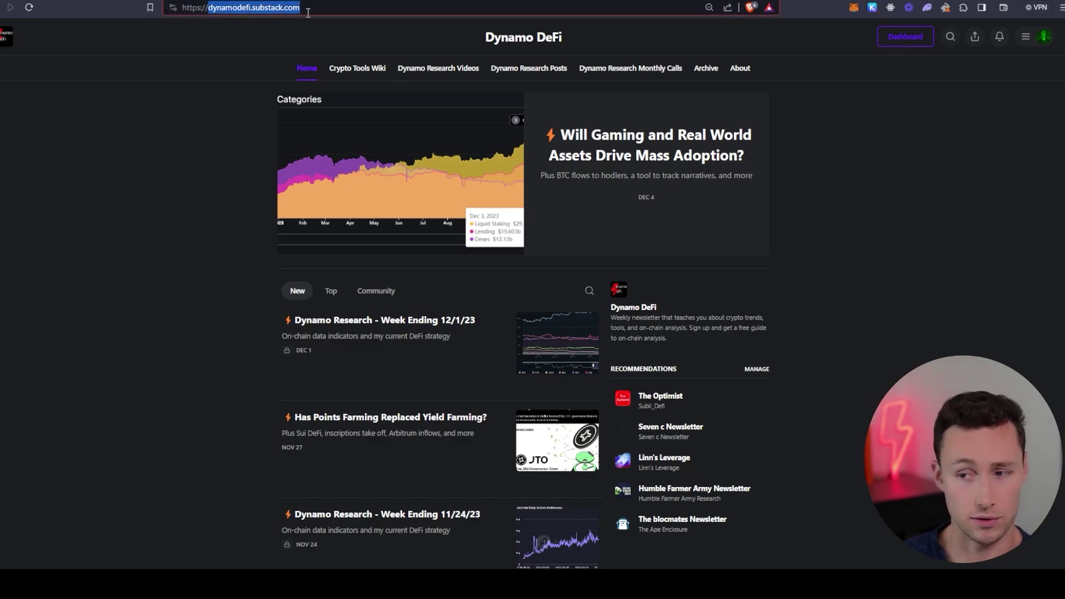
click(703, 155)
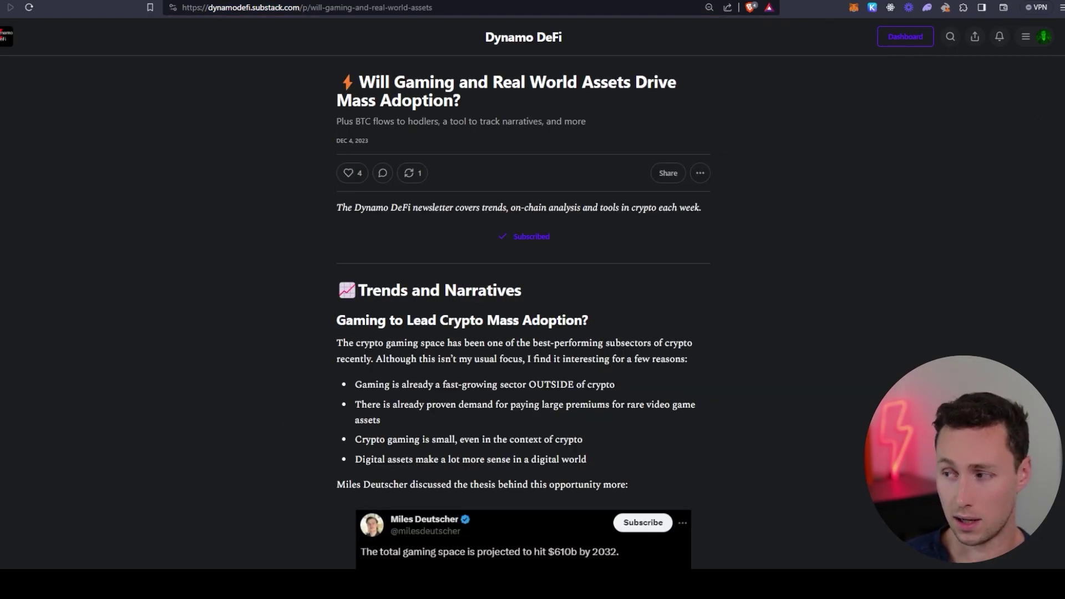
scroll(523, 294, down, 20)
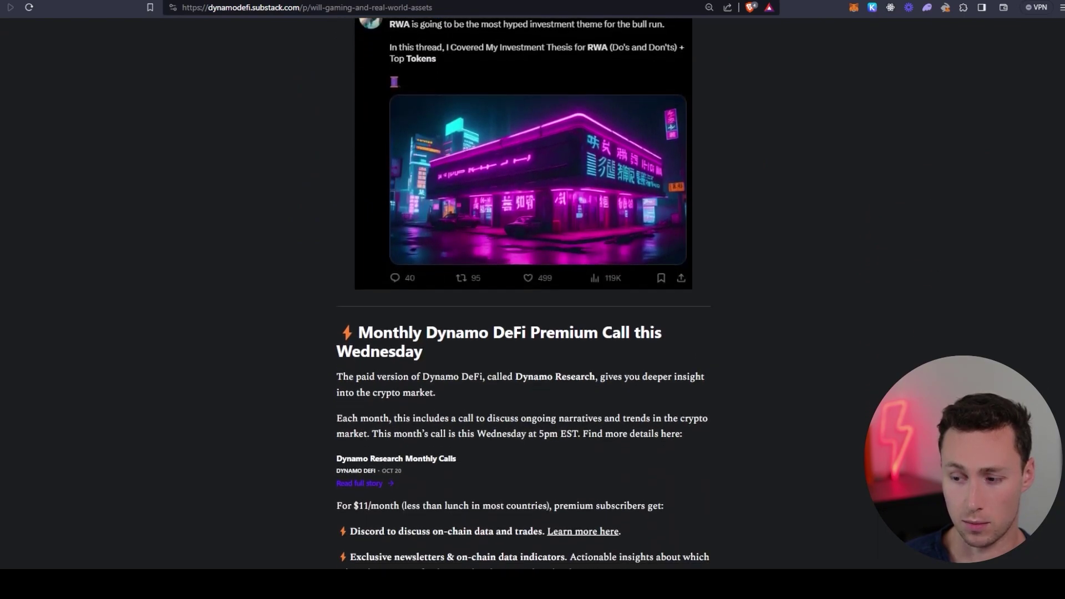
scroll(523, 294, down, 20)
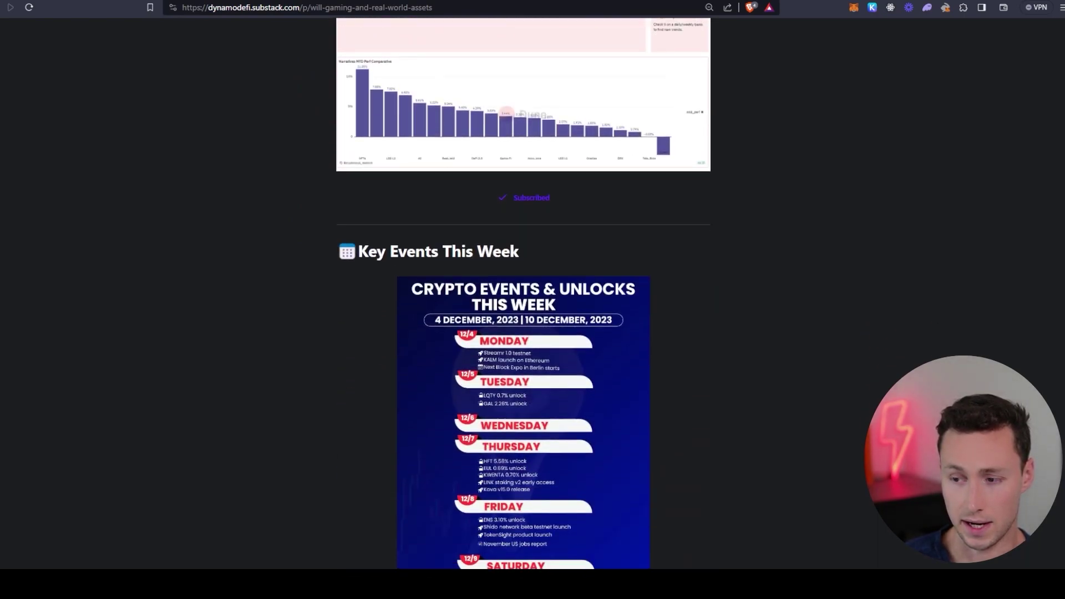
scroll(523, 294, up, 4)
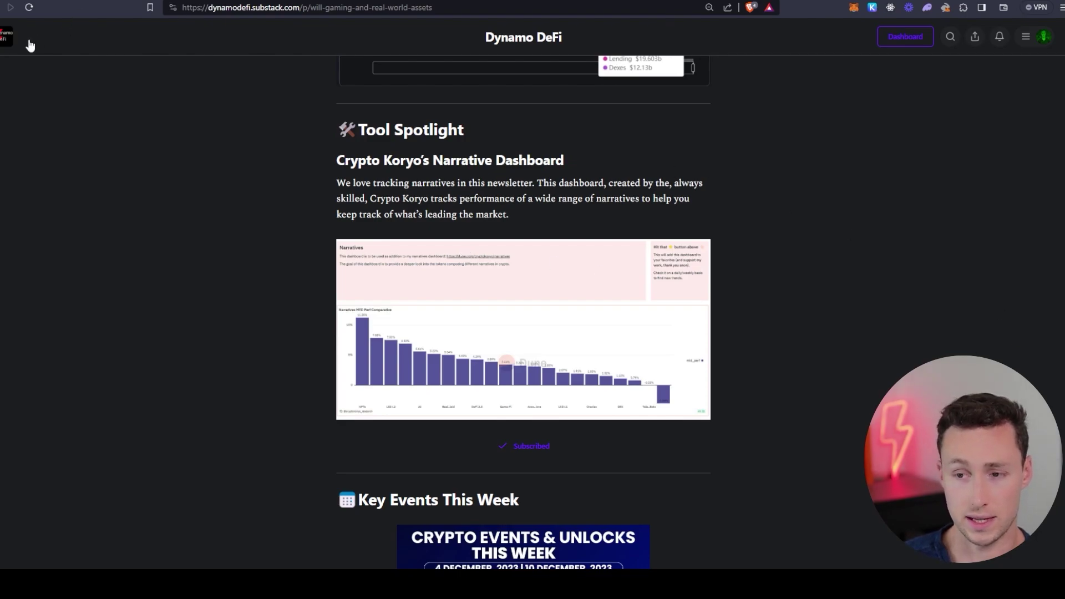
click(6, 38)
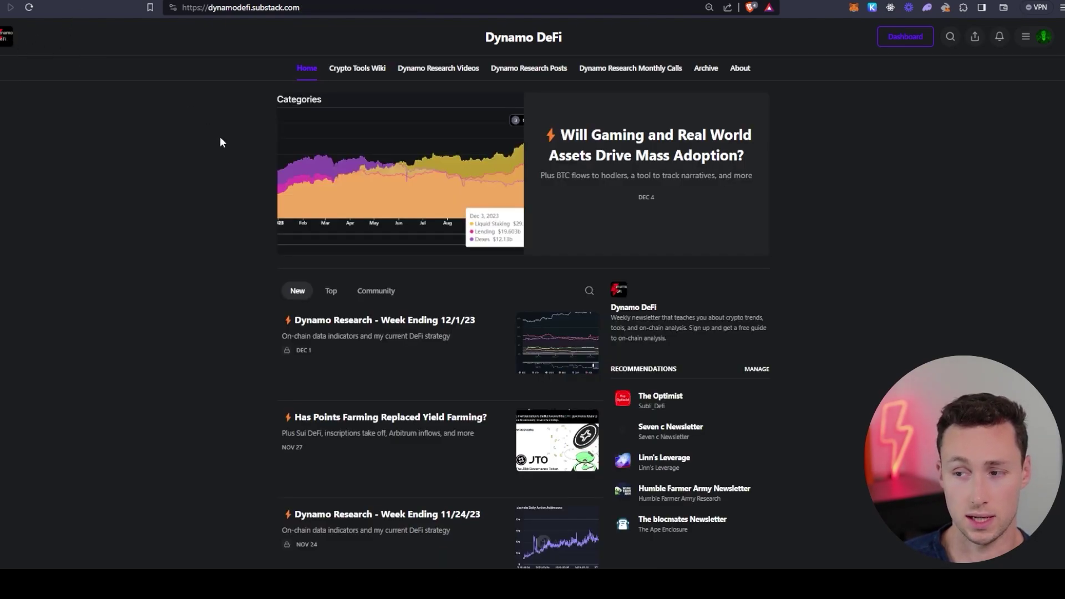